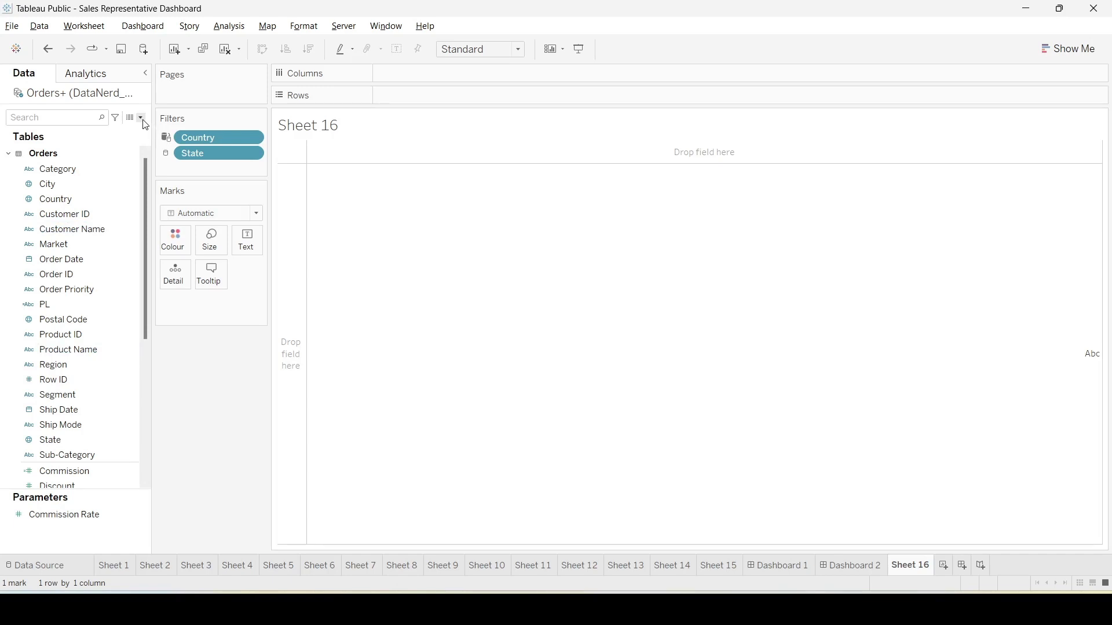
Create a calculated field named 'Return Sales' and look up IIF by searching 'II'.
{"action": "left_click", "coordinate": [140, 118]}
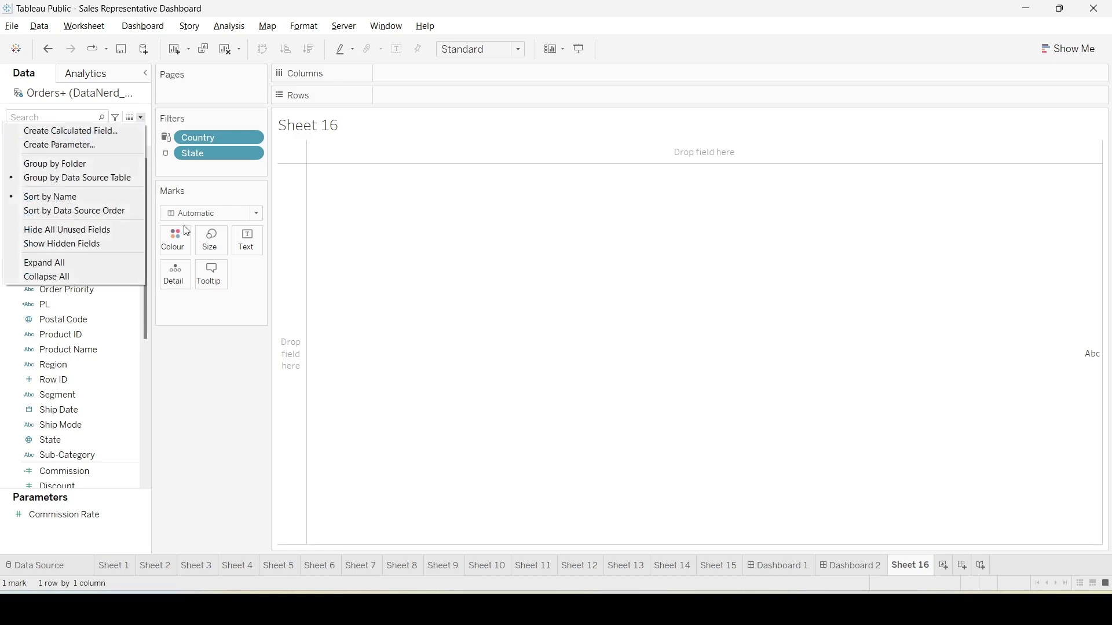
{"action": "left_click", "coordinate": [196, 349]}
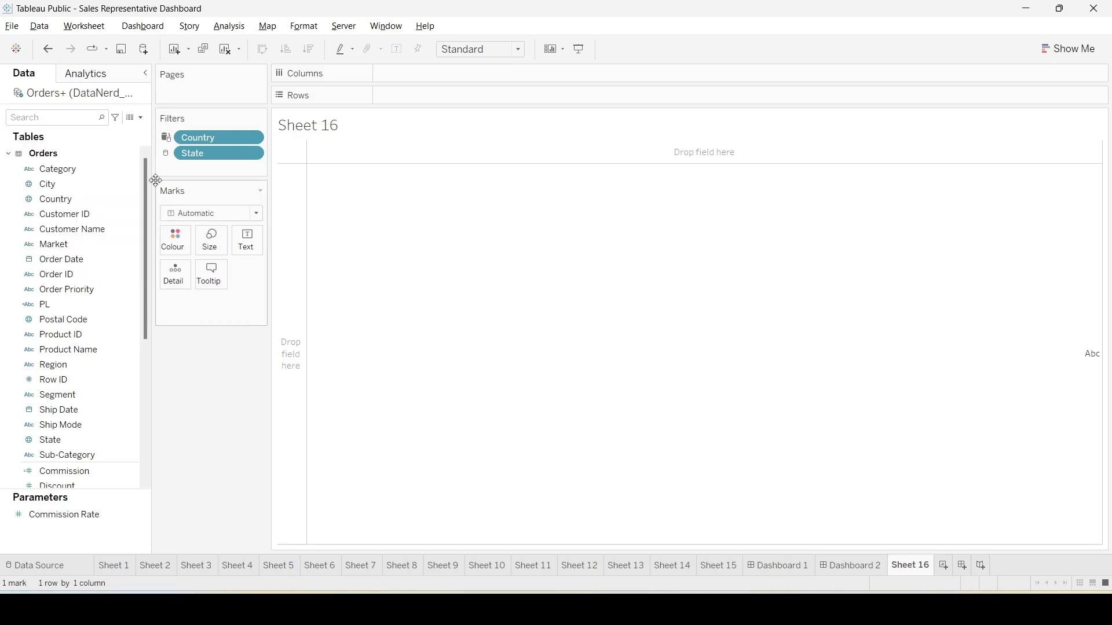
{"action": "left_click", "coordinate": [142, 120]}
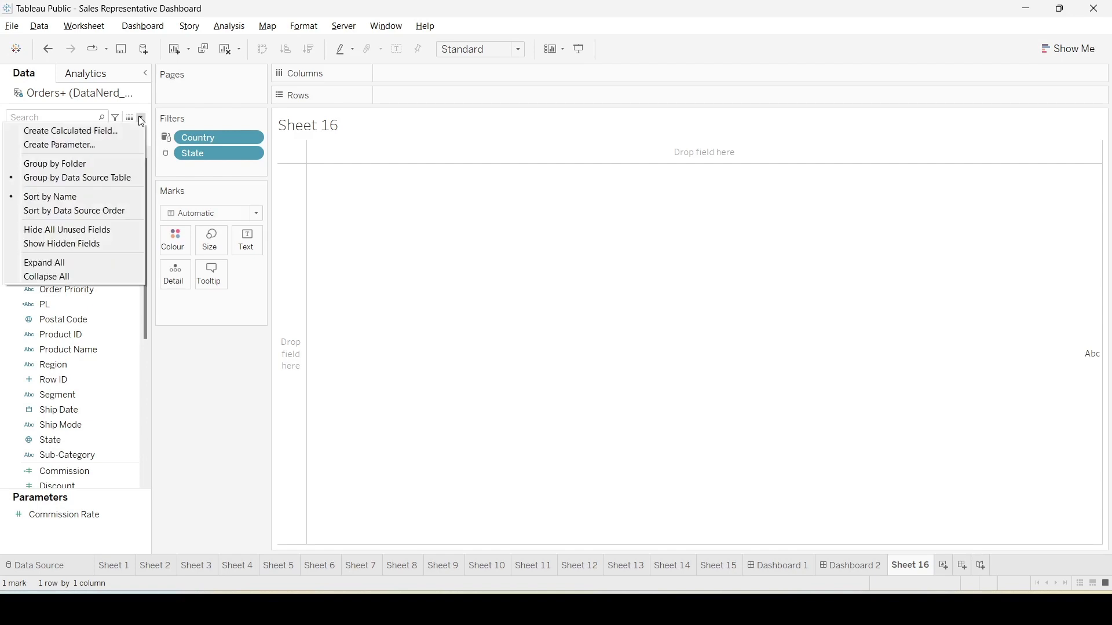
{"action": "left_click", "coordinate": [57, 130]}
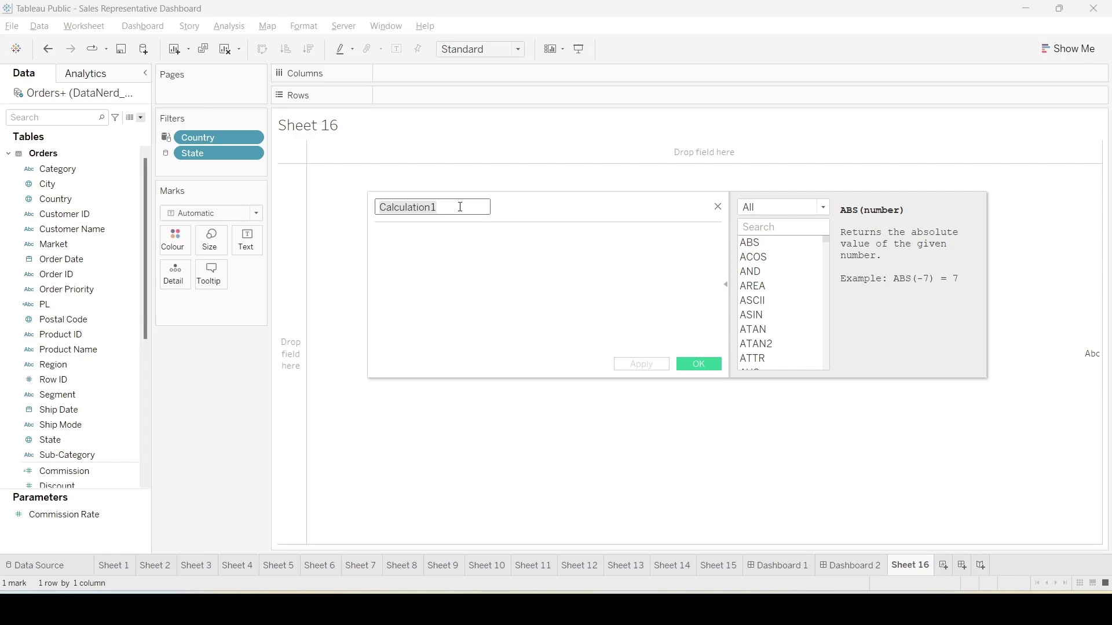
{"action": "type", "text": "Return"}
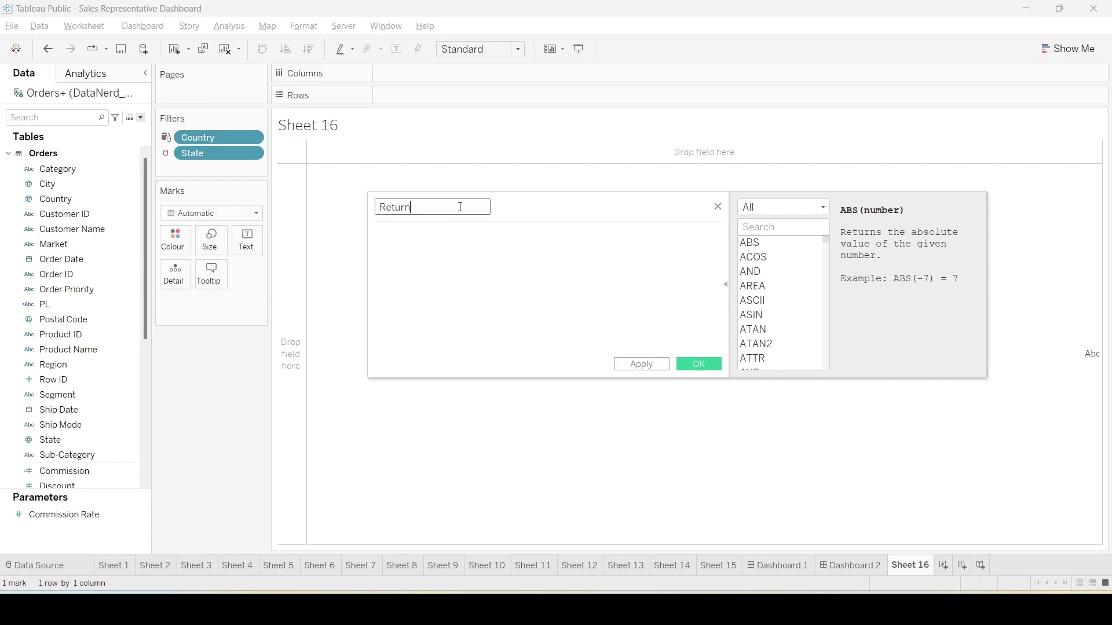
{"action": "type", "text": " Sales"}
{"action": "left_click", "coordinate": [629, 257]}
{"action": "type", "text": "II"}
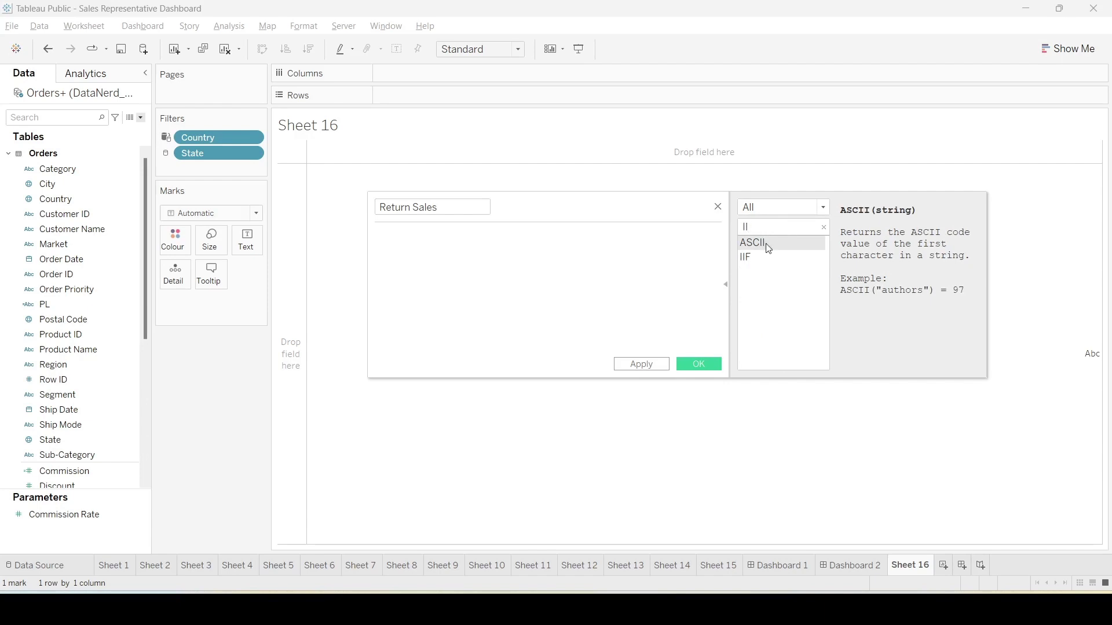
{"action": "left_click", "coordinate": [762, 257]}
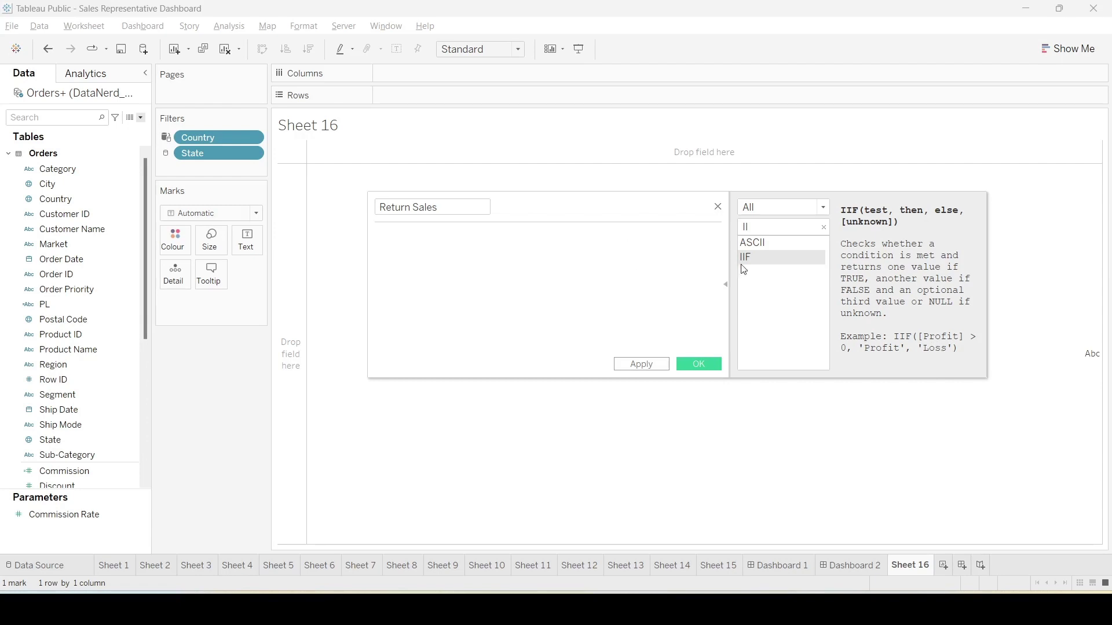
Enter the formula IIF([Returned]=="Yes", [Sales], 0), then apply and save it.
{"action": "double_click", "coordinate": [756, 258]}
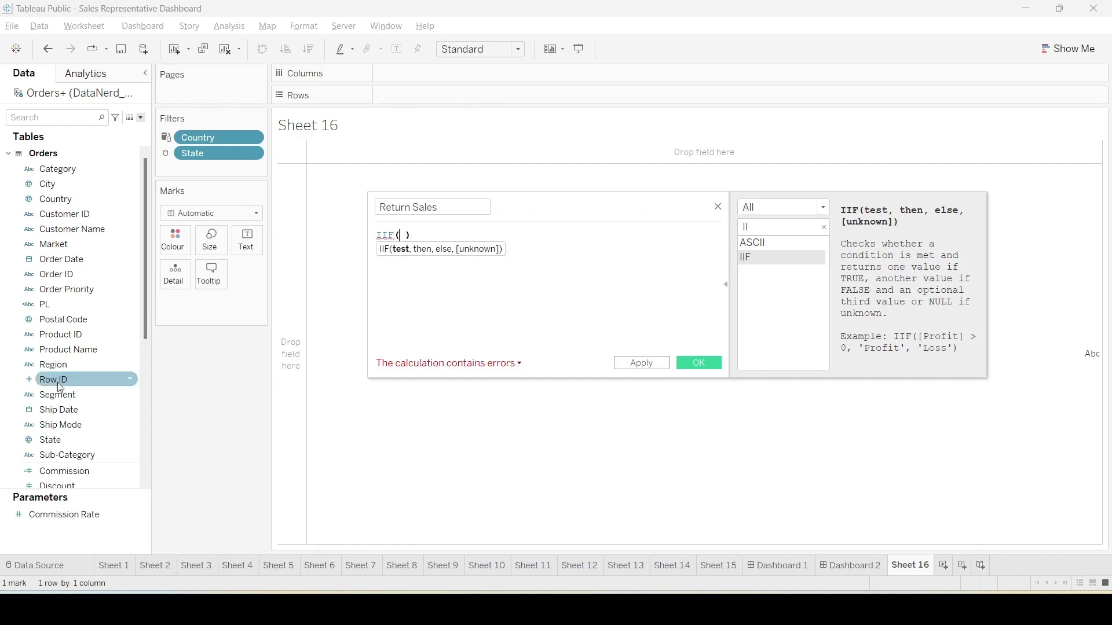
{"action": "scroll", "coordinate": [49, 406], "scroll_direction": "down", "scroll_amount": 8}
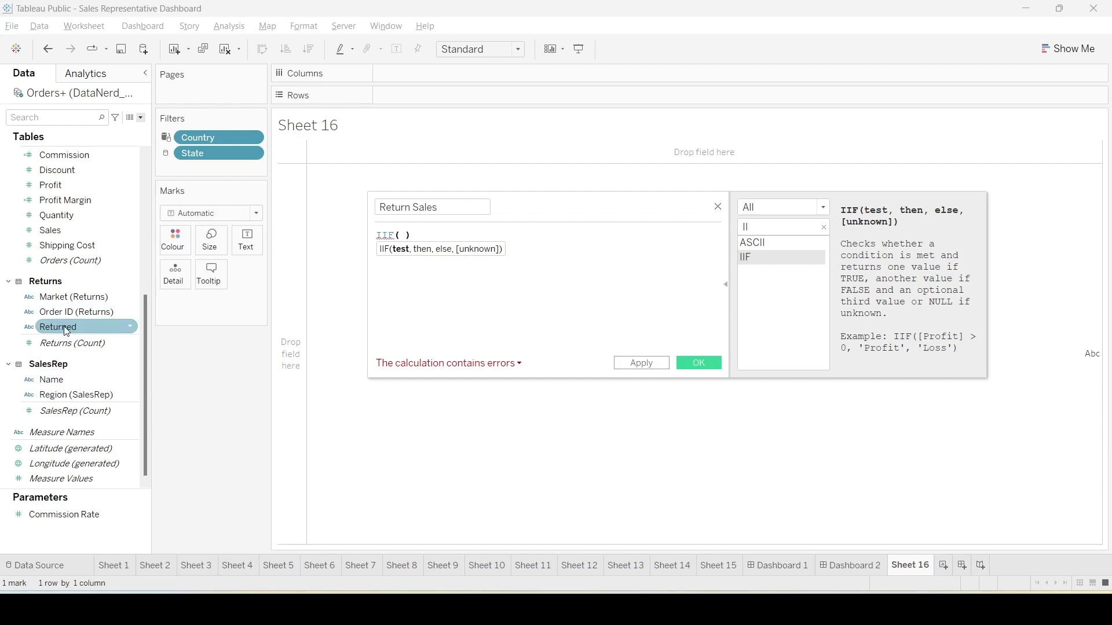
{"action": "type", "text": "retur"}
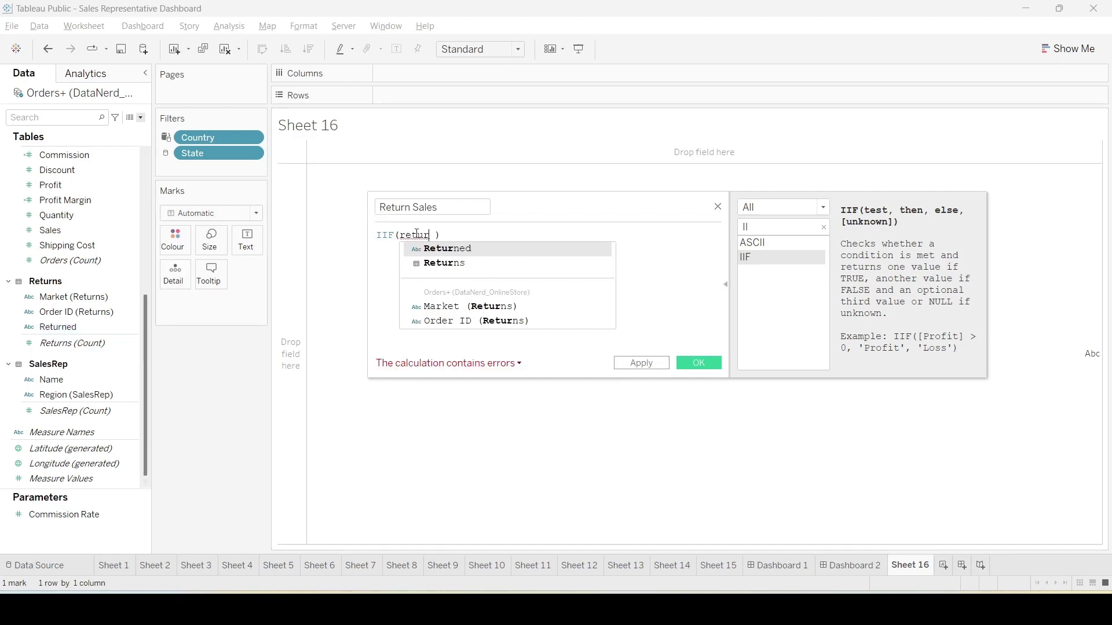
{"action": "left_click", "coordinate": [431, 254]}
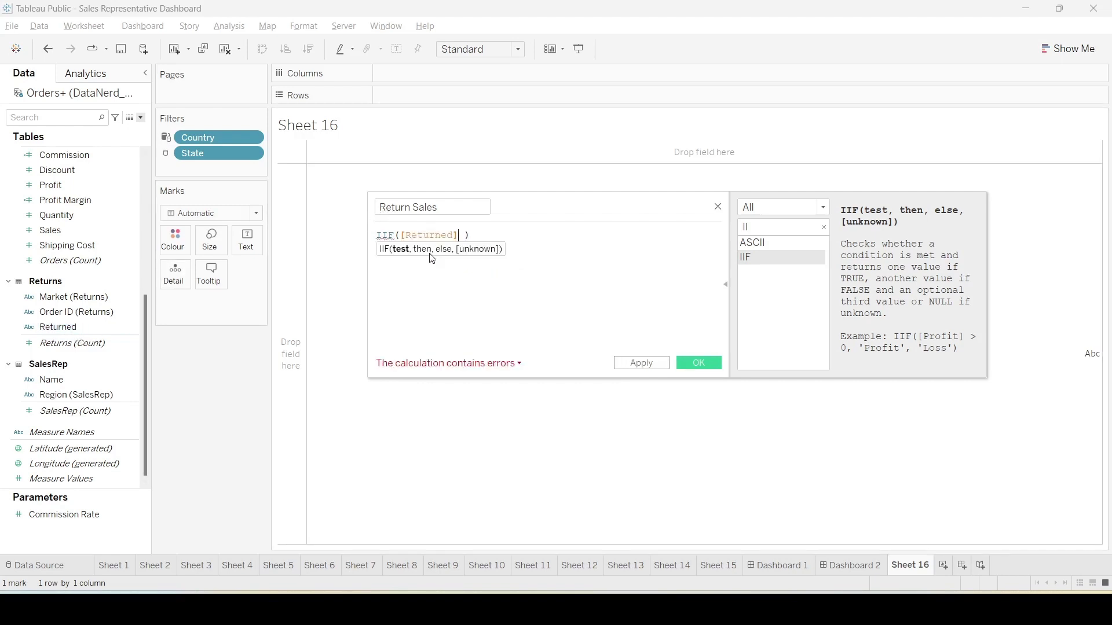
{"action": "type", "text": "==\""}
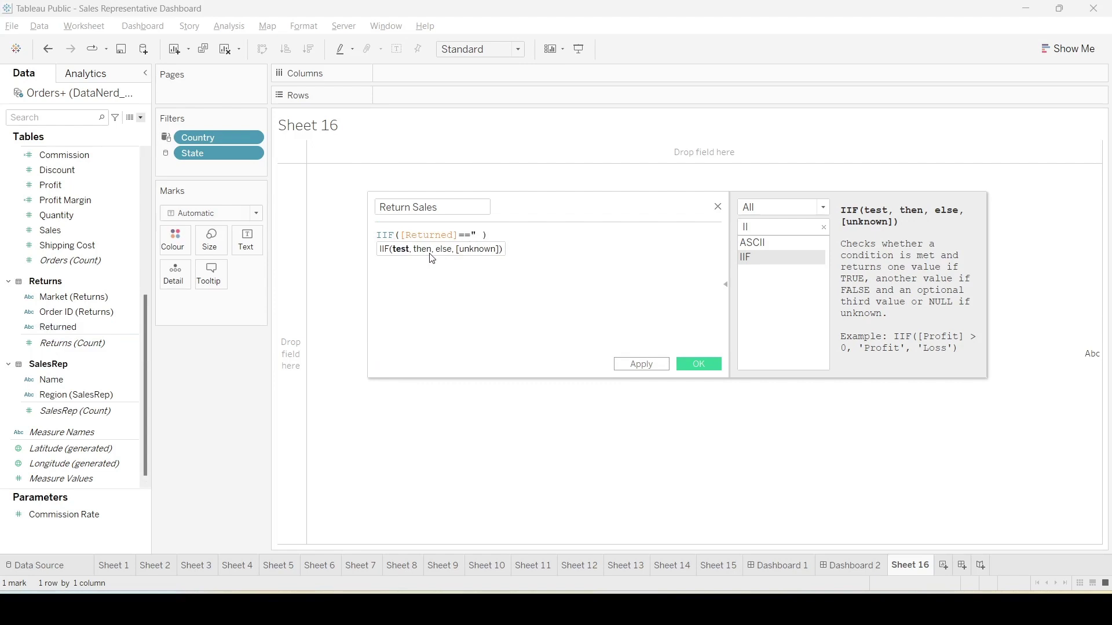
{"action": "type", "text": "Yes\", [Sale"}
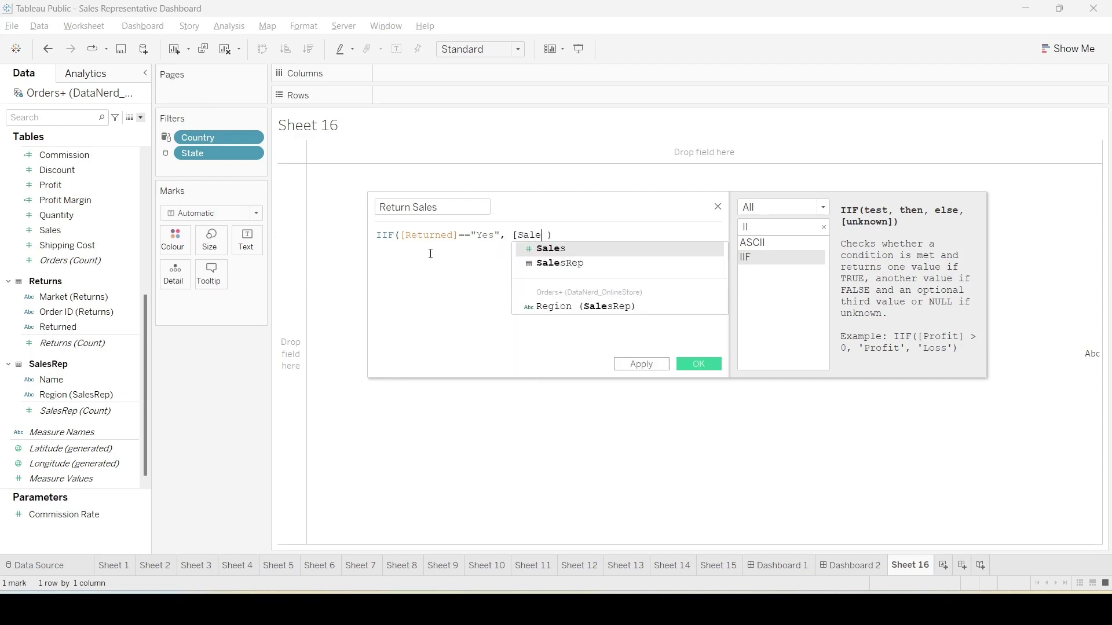
{"action": "key", "text": "Return"}
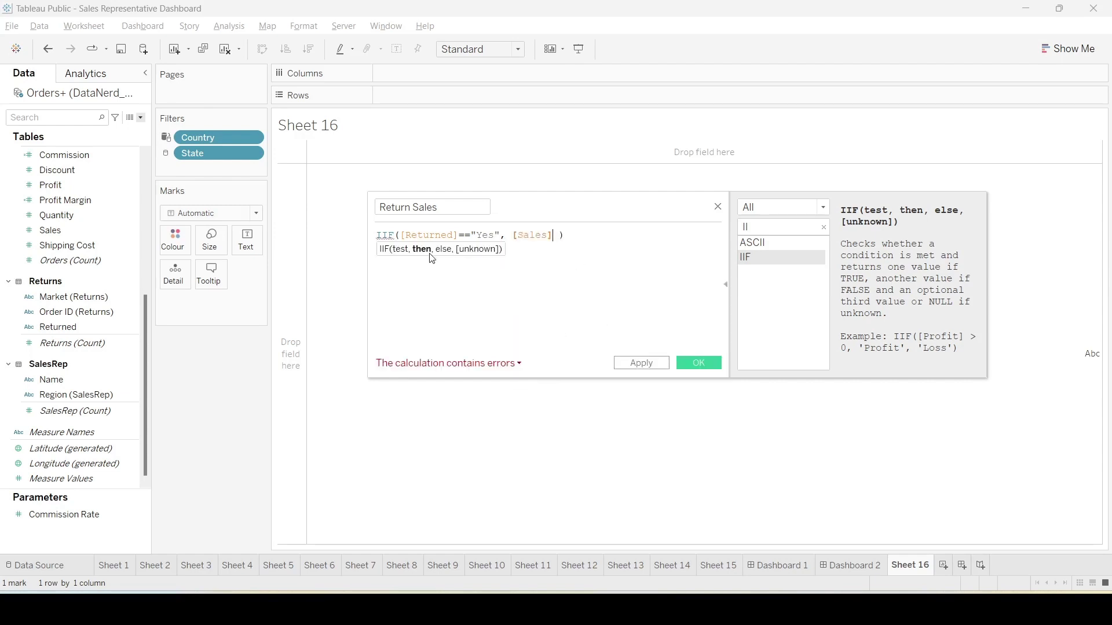
{"action": "type", "text": ", 0"}
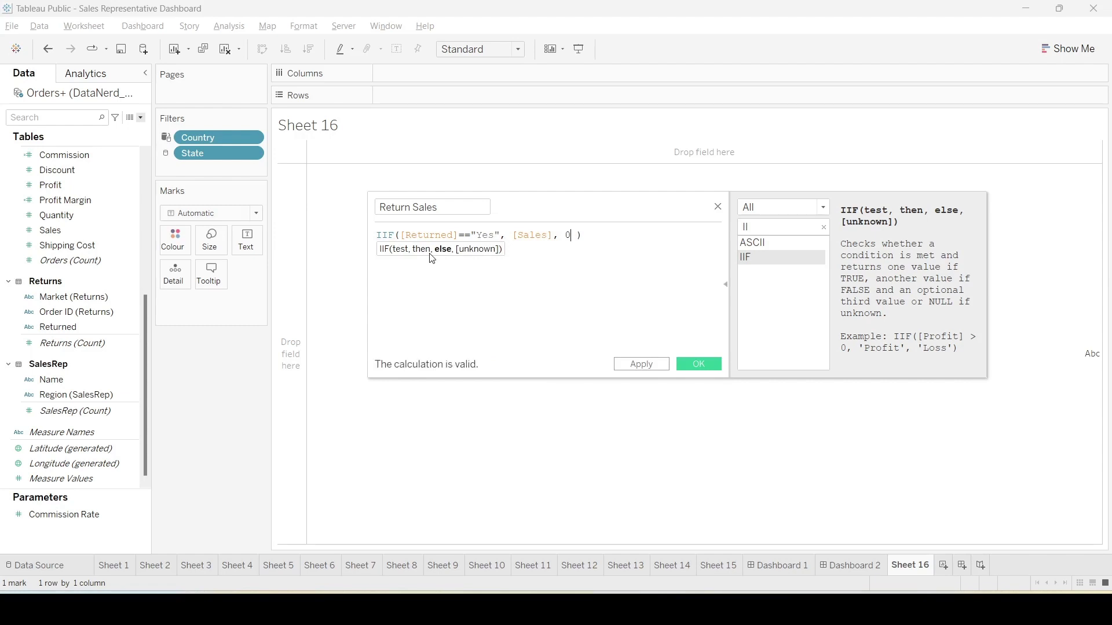
{"action": "left_click", "coordinate": [538, 274]}
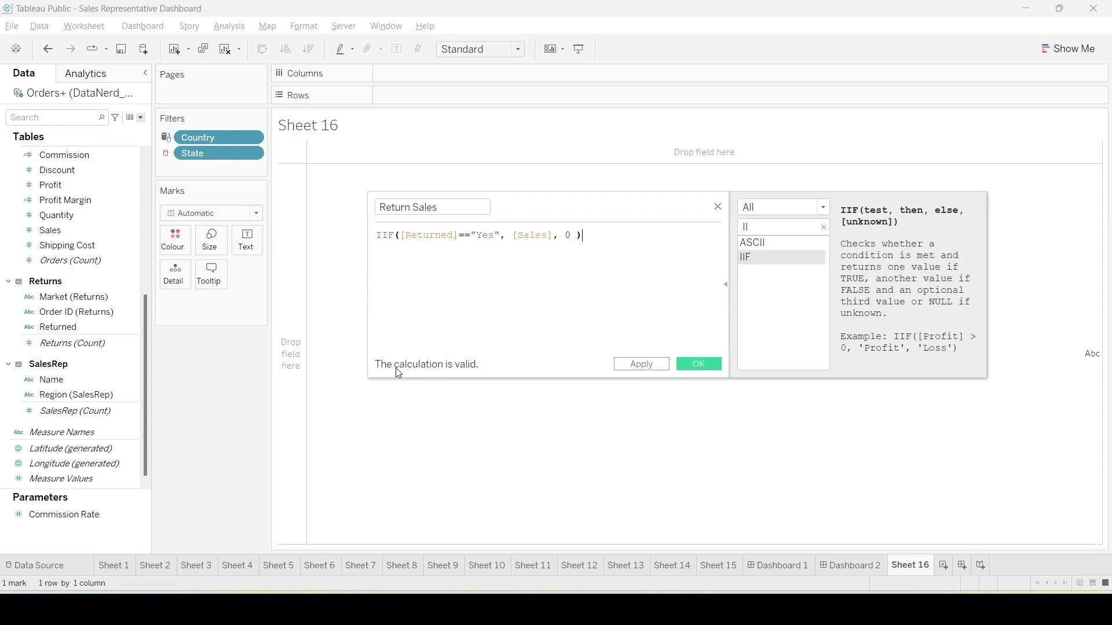
{"action": "left_click", "coordinate": [634, 365]}
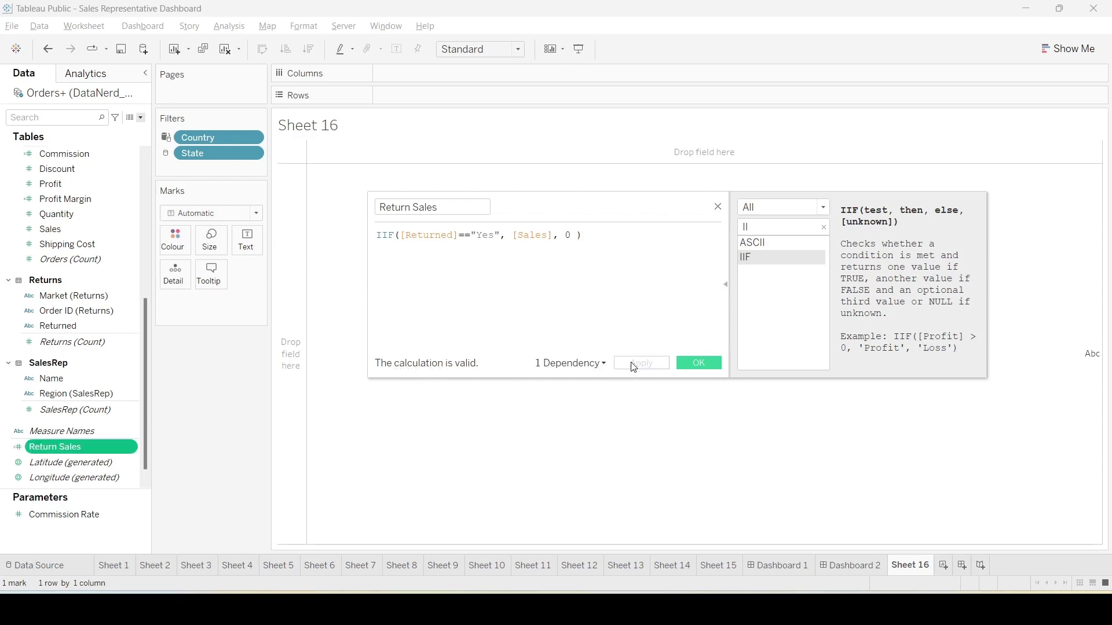
{"action": "left_click", "coordinate": [698, 365]}
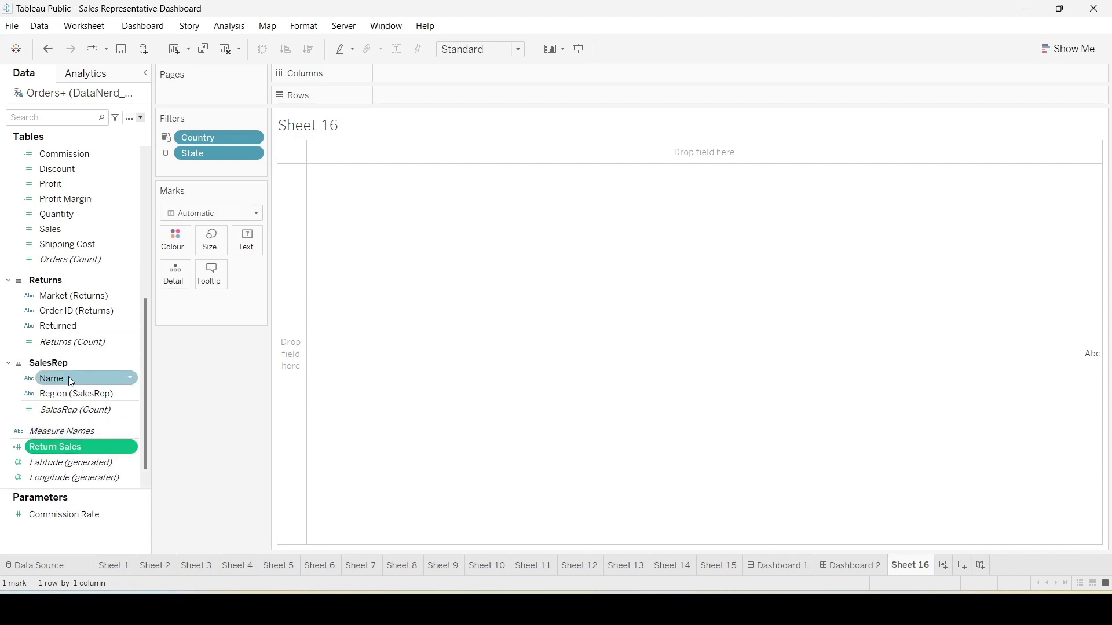
{"action": "left_click_drag", "start_coordinate": [68, 376], "coordinate": [427, 102]}
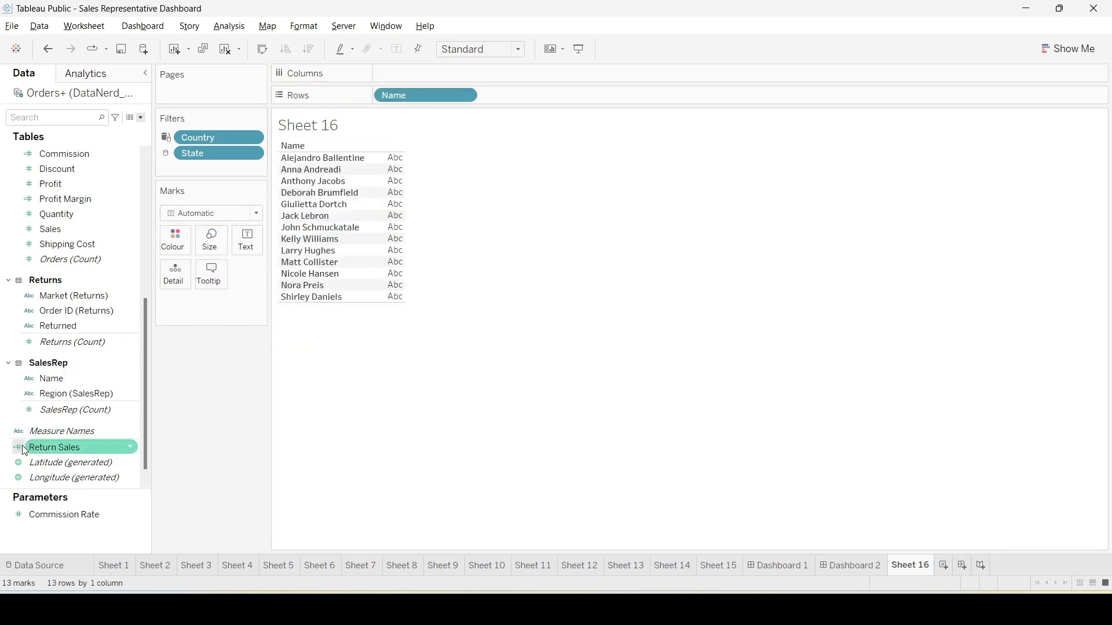
{"action": "left_click", "coordinate": [74, 452]}
{"action": "left_click_drag", "start_coordinate": [74, 454], "coordinate": [384, 221]}
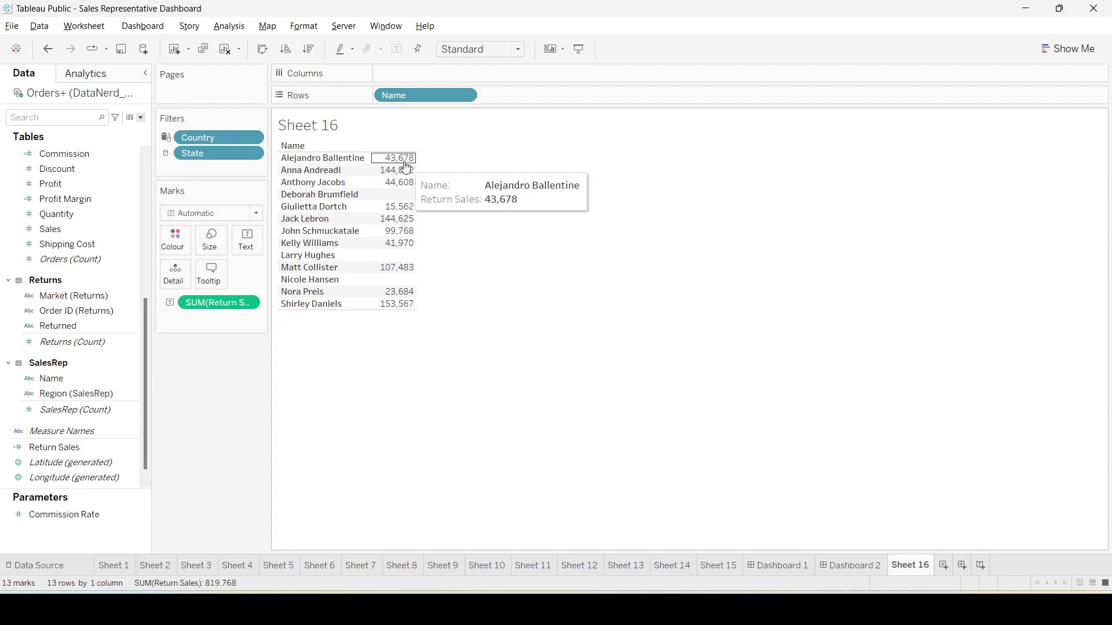
{"action": "mouse_move", "coordinate": [407, 172]}
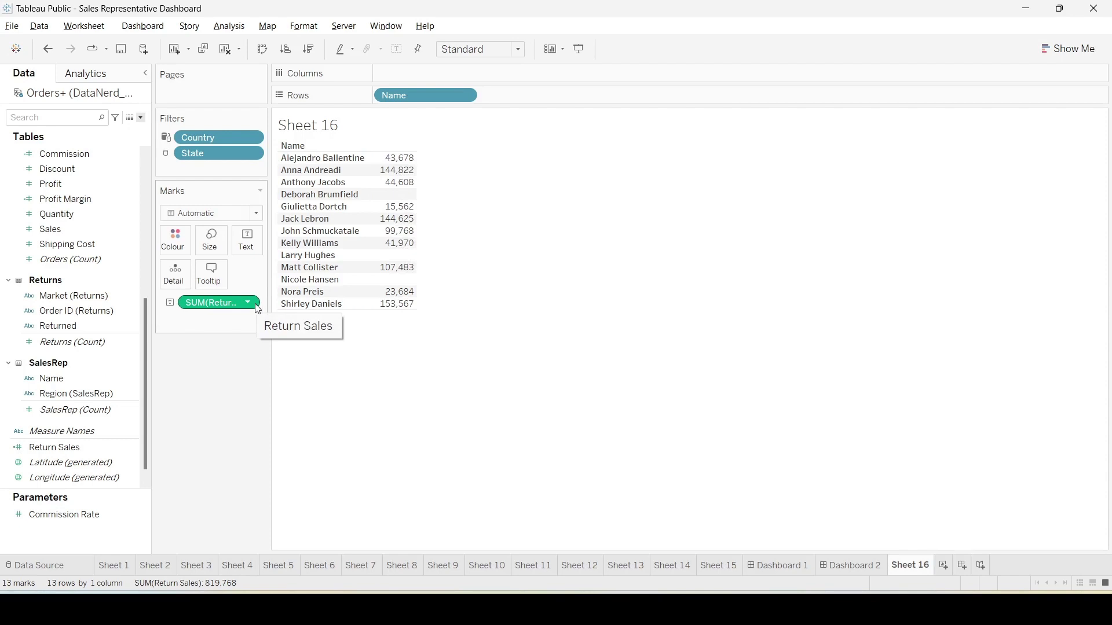
{"action": "mouse_move", "coordinate": [400, 281]}
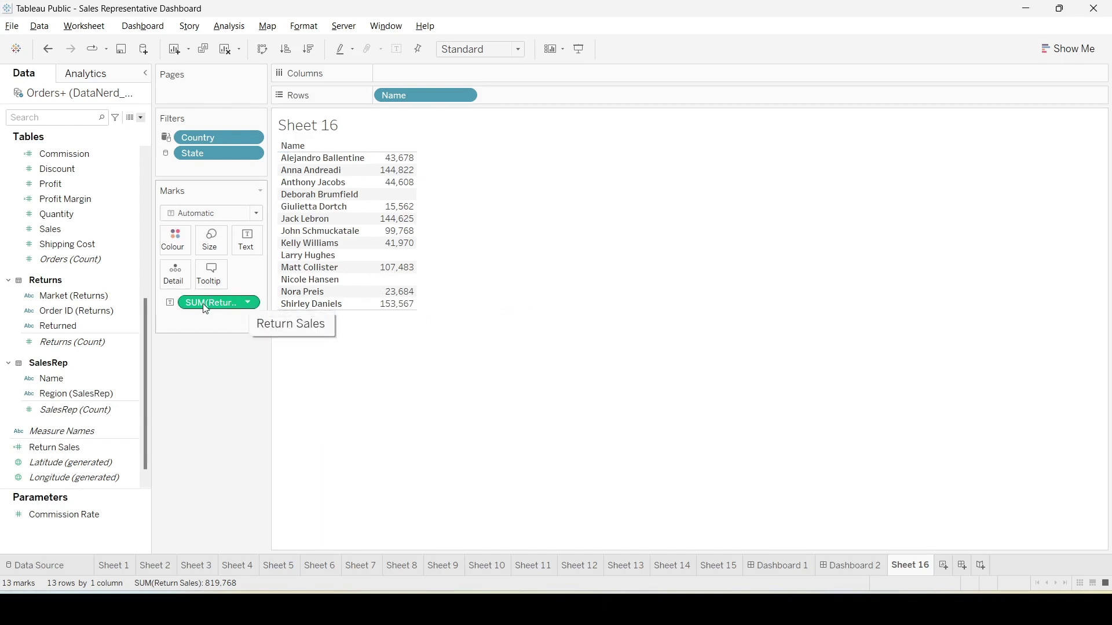
Append /SUM([Sales]) to the SUM(Return Sales) pill on Marks using Edit in Shelf.
{"action": "left_click", "coordinate": [250, 303]}
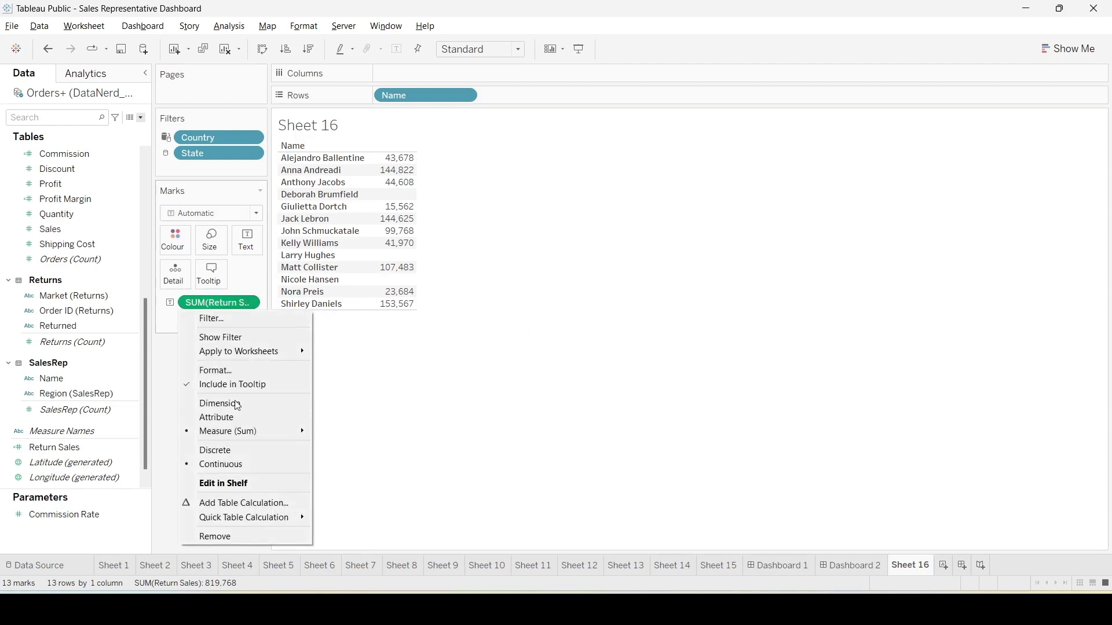
{"action": "left_click", "coordinate": [229, 484]}
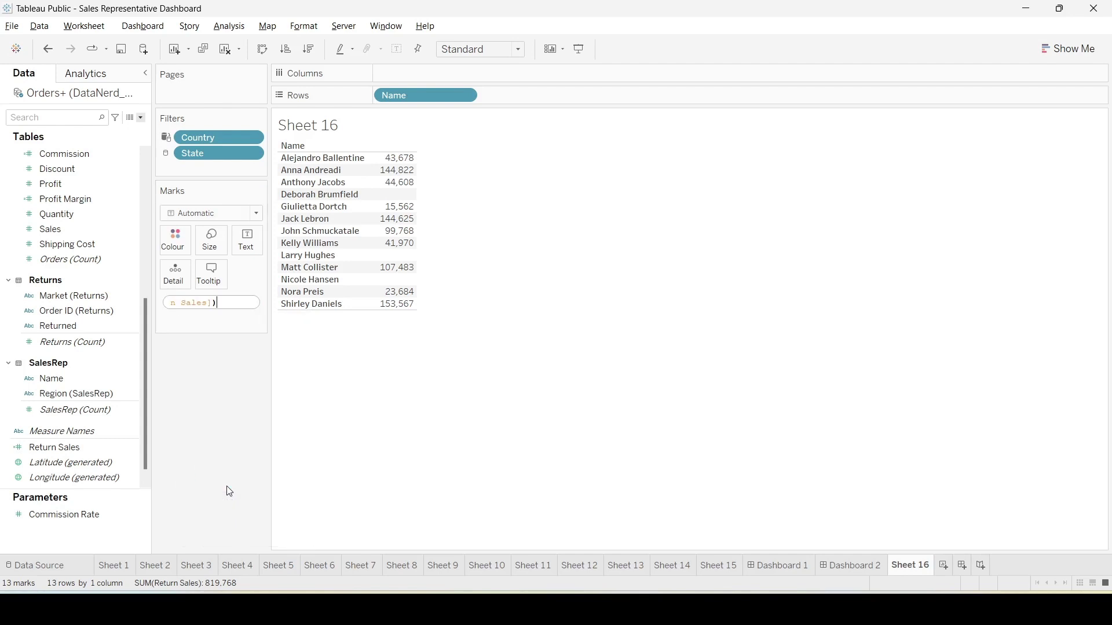
{"action": "key", "text": "Home"}
{"action": "key", "text": "Right"}
{"action": "key", "text": "Right"}
{"action": "key", "text": "Right"}
{"action": "key", "text": "Right"}
{"action": "key", "text": "End"}
{"action": "type", "text": "/SUM("}
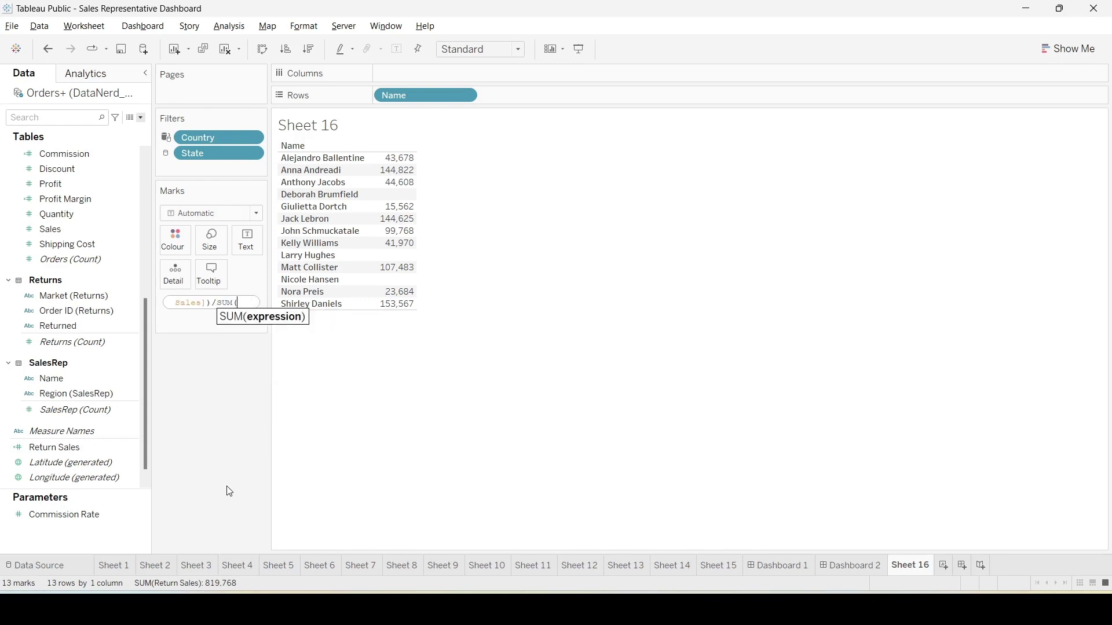
{"action": "type", "text": "Sal"}
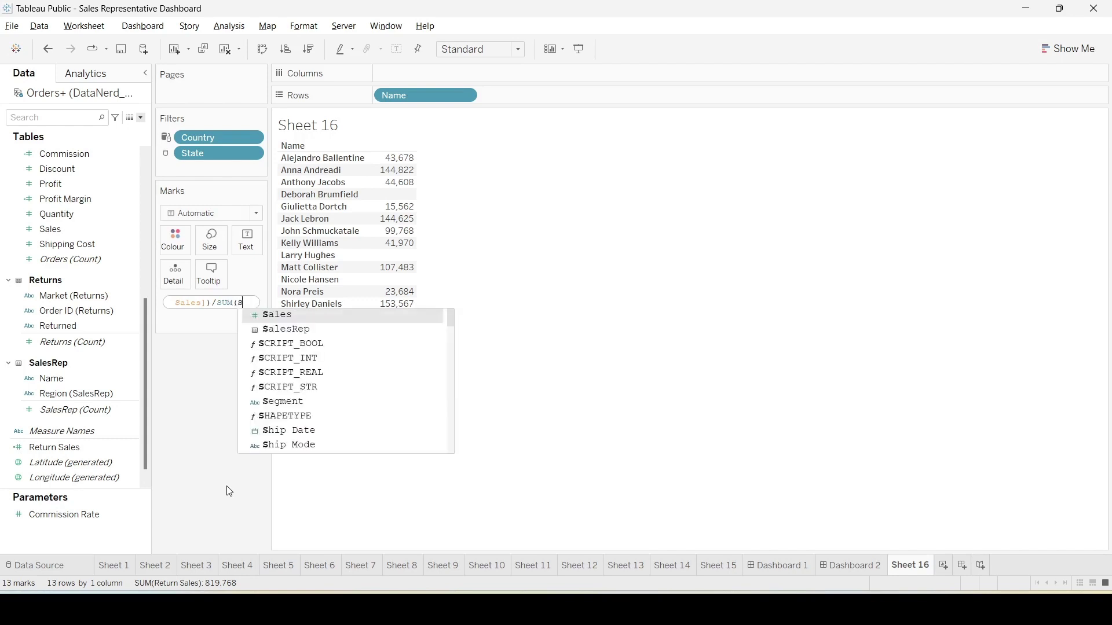
{"action": "key", "text": "Return"}
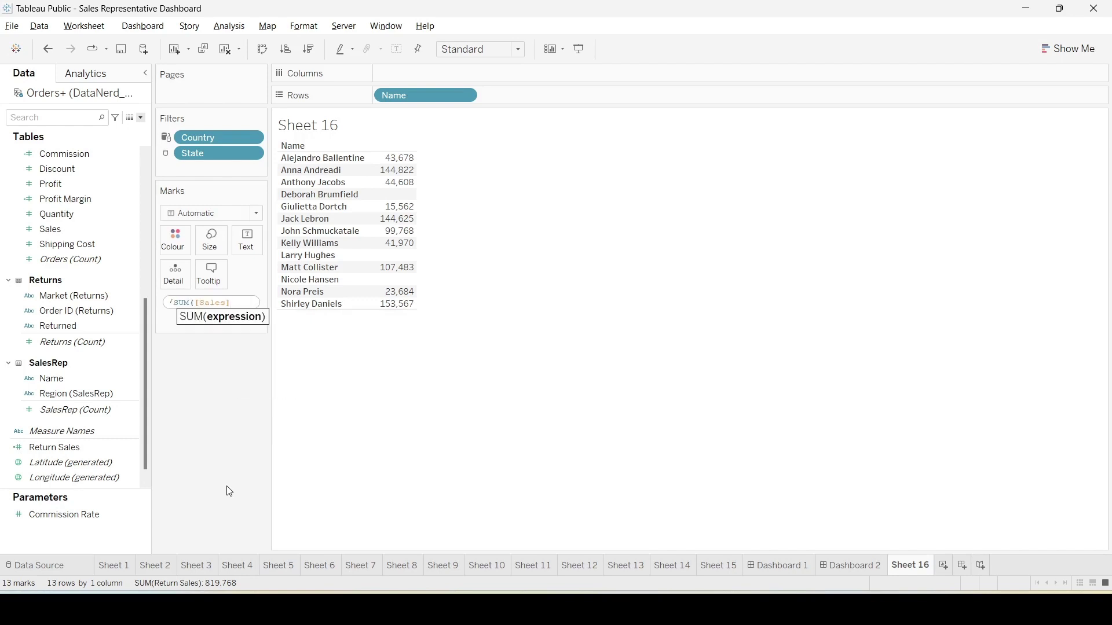
{"action": "key", "text": "Return"}
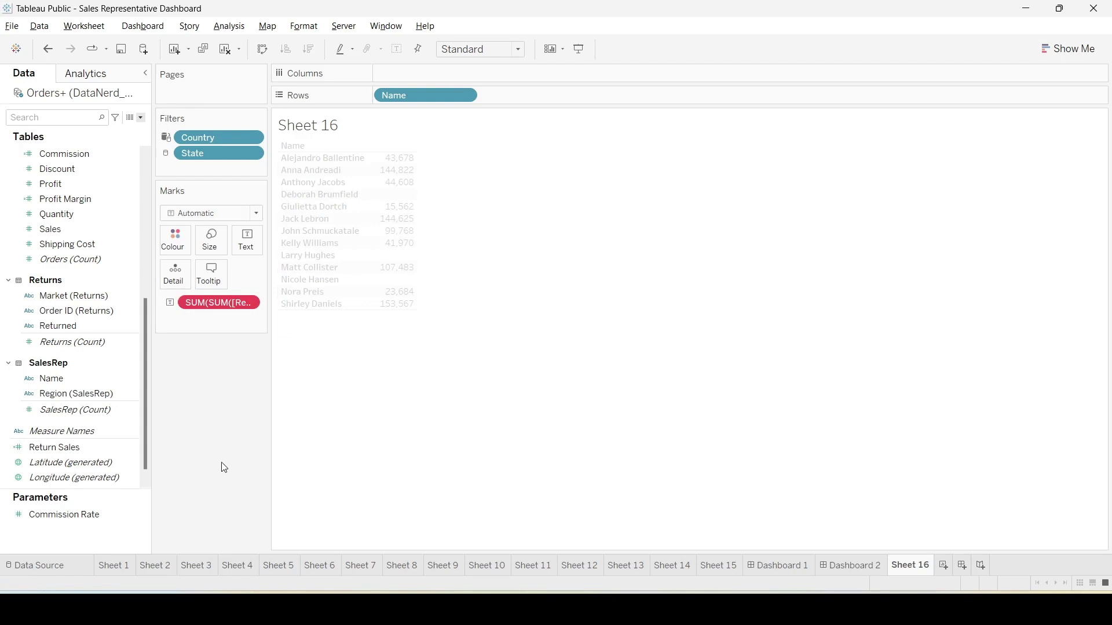
Rewrite the Marks pill as 100*(SUM([Return Sales])/SUM([Sales])) to show return-rate percentages.
{"action": "left_click", "coordinate": [249, 303]}
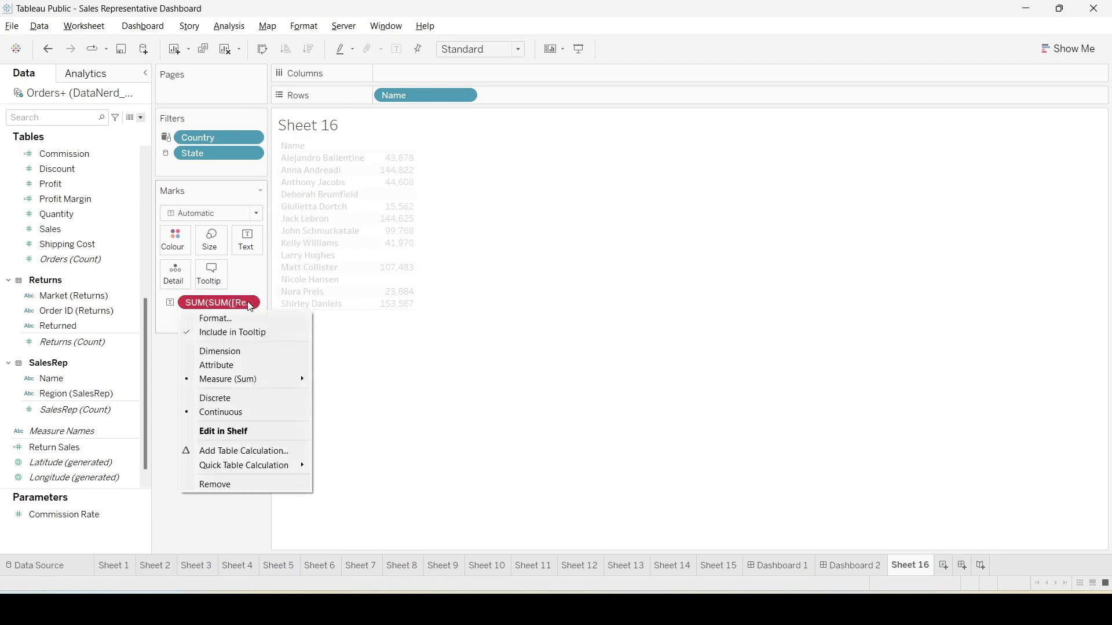
{"action": "left_click", "coordinate": [220, 433]}
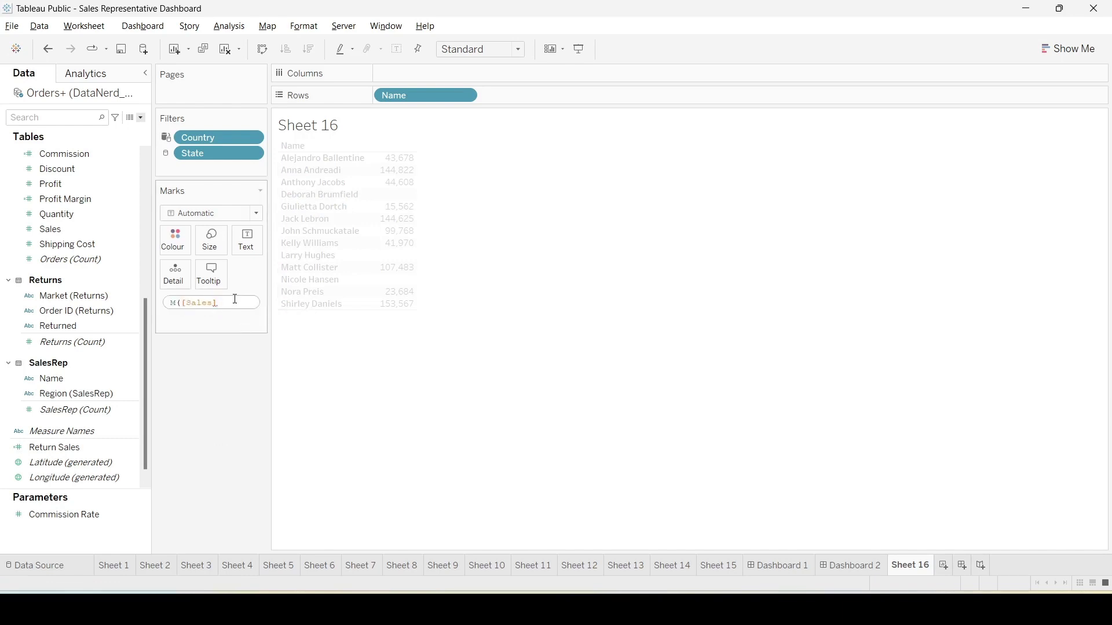
{"action": "key", "text": "ctrl+a"}
{"action": "type", "text": "SUM([Return Sales])"}
{"action": "left_click", "coordinate": [193, 304]}
{"action": "key", "text": "Right"}
{"action": "key", "text": "Right"}
{"action": "key", "text": "Right"}
{"action": "key", "text": "Right"}
{"action": "key", "text": "Right"}
{"action": "key", "text": "Right"}
{"action": "key", "text": "Right"}
{"action": "key", "text": "Right"}
{"action": "key", "text": "Right"}
{"action": "key", "text": "Right"}
{"action": "key", "text": "Right"}
{"action": "key", "text": "Right"}
{"action": "key", "text": "Right"}
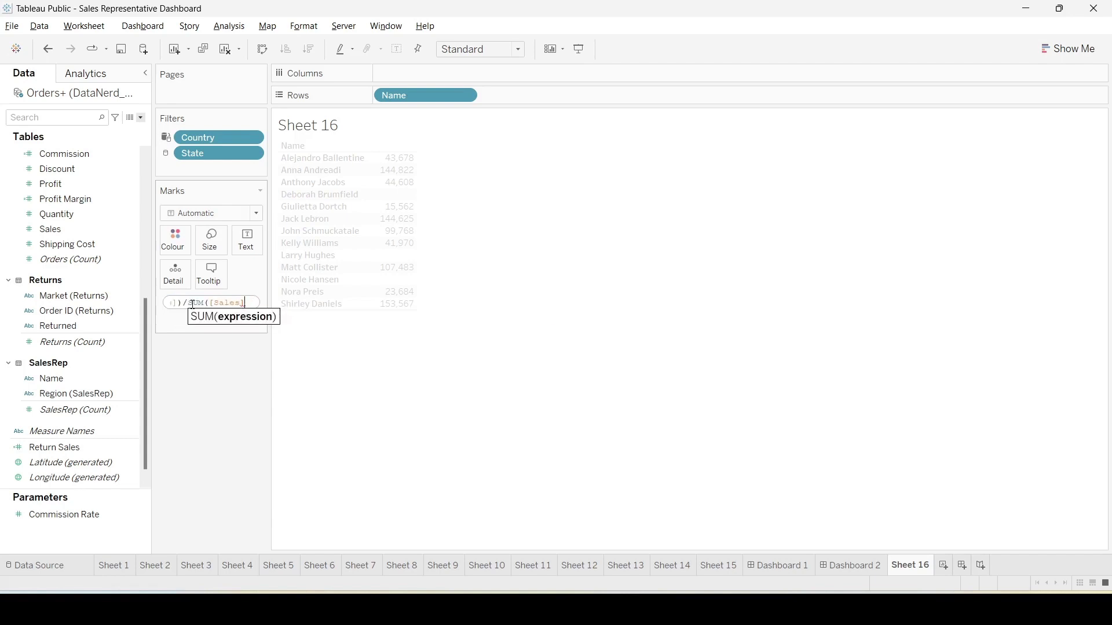
{"action": "type", "text": ")"}
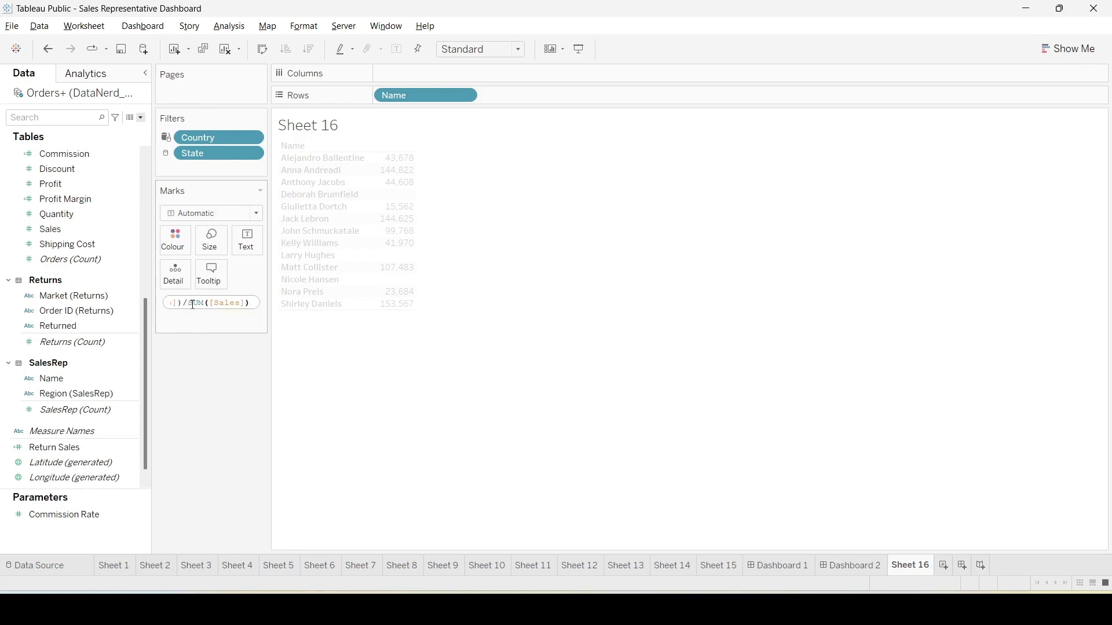
{"action": "key", "text": "Home"}
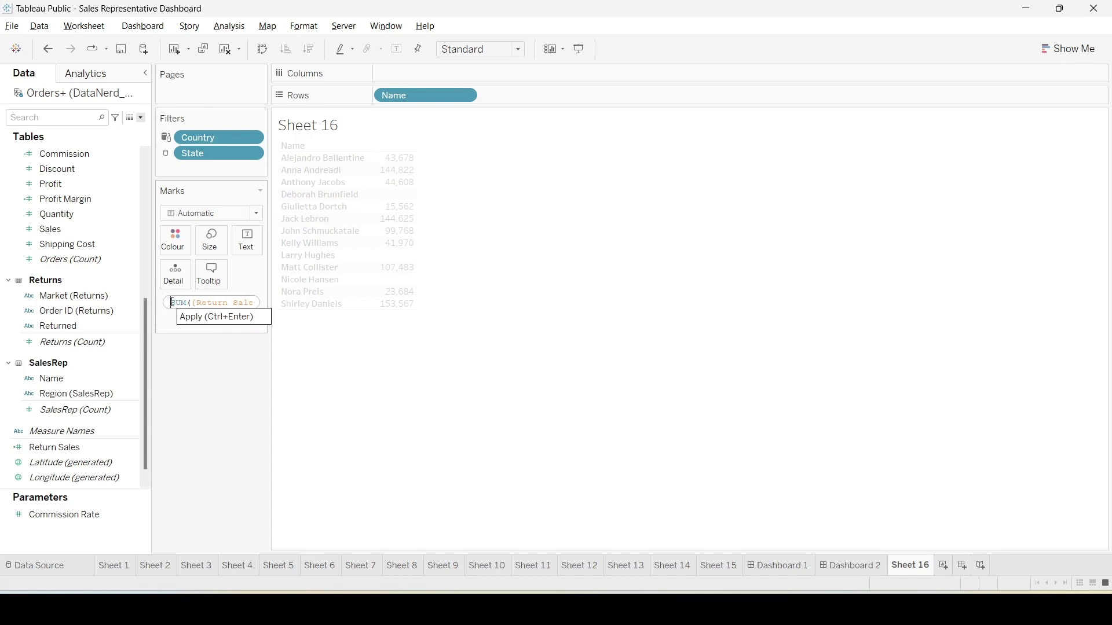
{"action": "type", "text": "100* "}
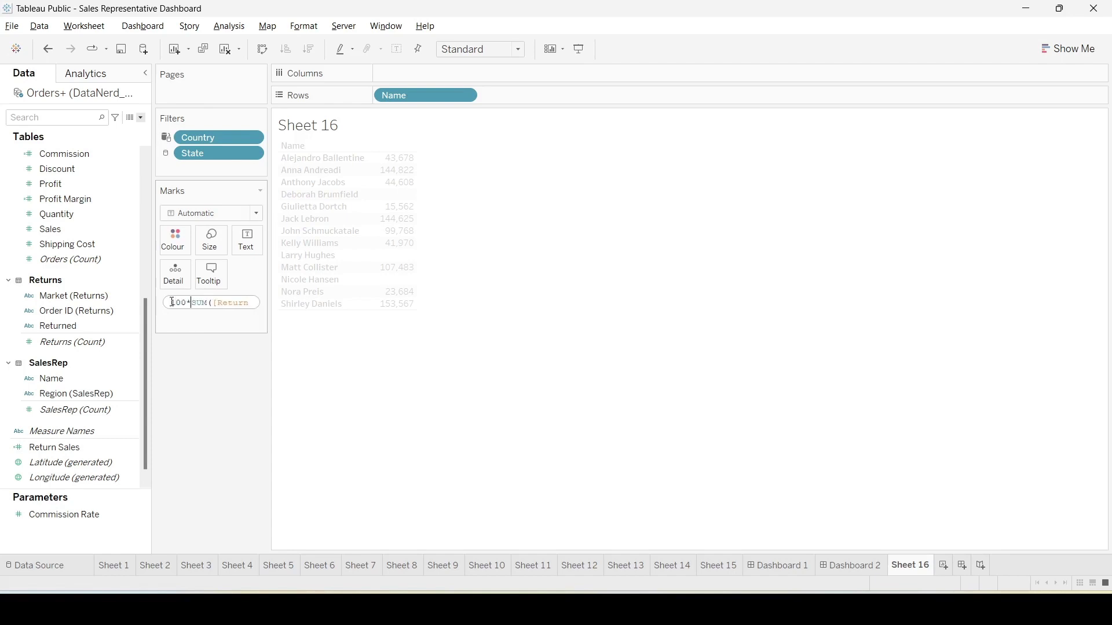
{"action": "type", "text": "("}
{"action": "key", "text": "Right"}
{"action": "key", "text": "Right"}
{"action": "key", "text": "Right"}
{"action": "key", "text": "Right"}
{"action": "key", "text": "Right"}
{"action": "key", "text": "Right"}
{"action": "key", "text": "Right"}
{"action": "key", "text": "Right"}
{"action": "key", "text": "Right"}
{"action": "key", "text": "Right"}
{"action": "key", "text": "Right"}
{"action": "key", "text": "Right"}
{"action": "key", "text": "Right"}
{"action": "key", "text": "Right"}
{"action": "key", "text": "Right"}
{"action": "key", "text": "Right"}
{"action": "key", "text": "Right"}
{"action": "key", "text": "Right"}
{"action": "key", "text": "Right"}
{"action": "key", "text": "Right"}
{"action": "key", "text": "Right"}
{"action": "key", "text": "Right"}
{"action": "key", "text": "Right"}
{"action": "key", "text": "Right"}
{"action": "type", "text": "))"}
{"action": "key", "text": "ctrl+Return"}
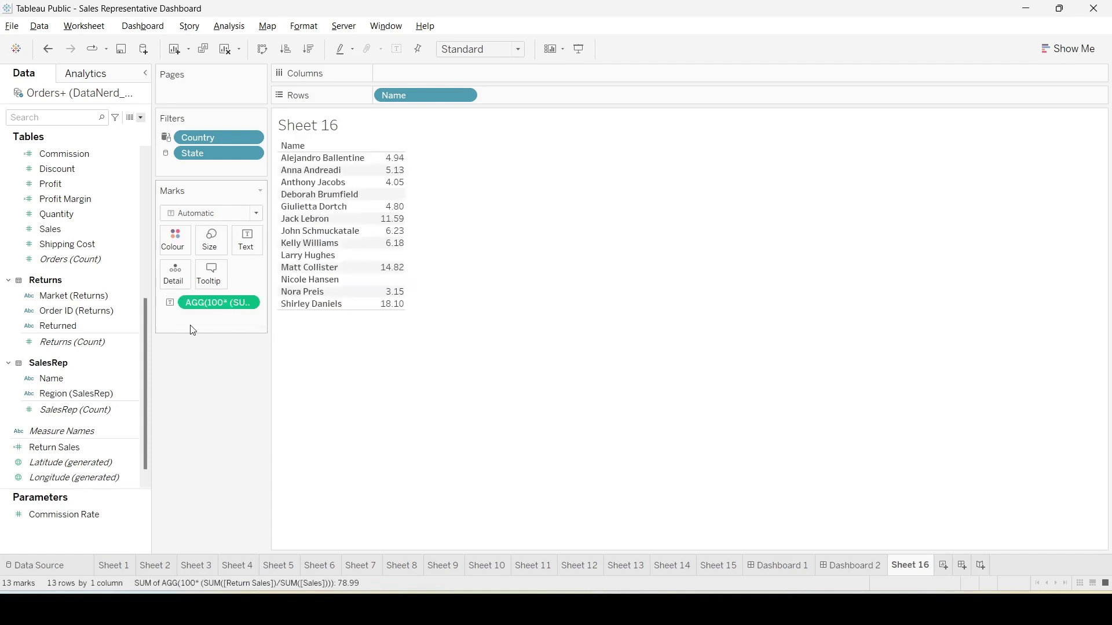
{"action": "mouse_move", "coordinate": [394, 165]}
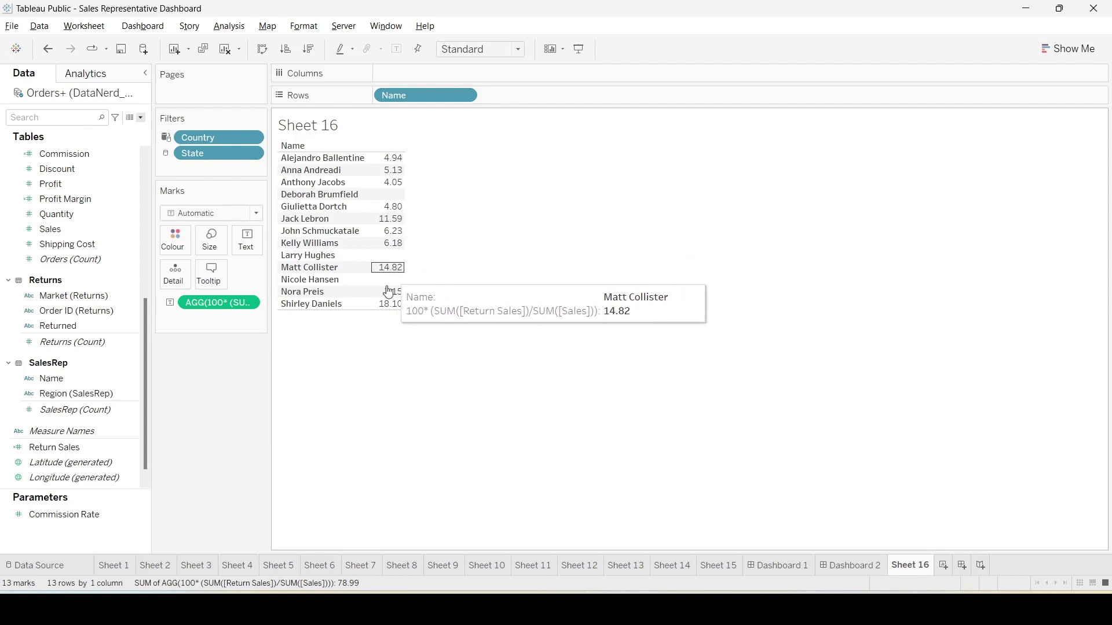
{"action": "mouse_move", "coordinate": [393, 307]}
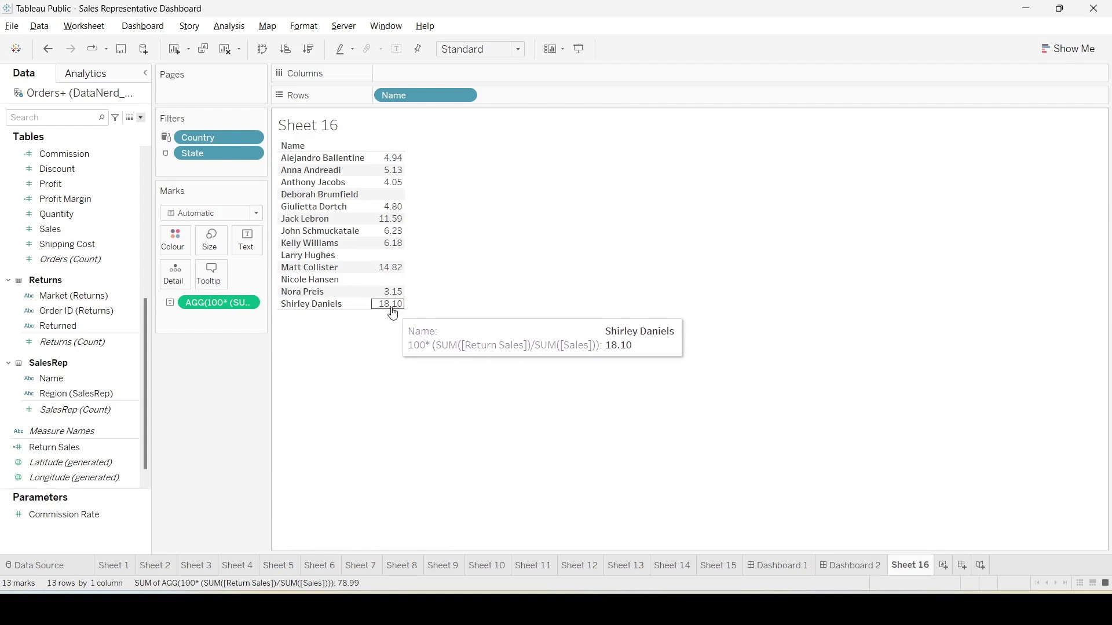
{"action": "left_click", "coordinate": [141, 118]}
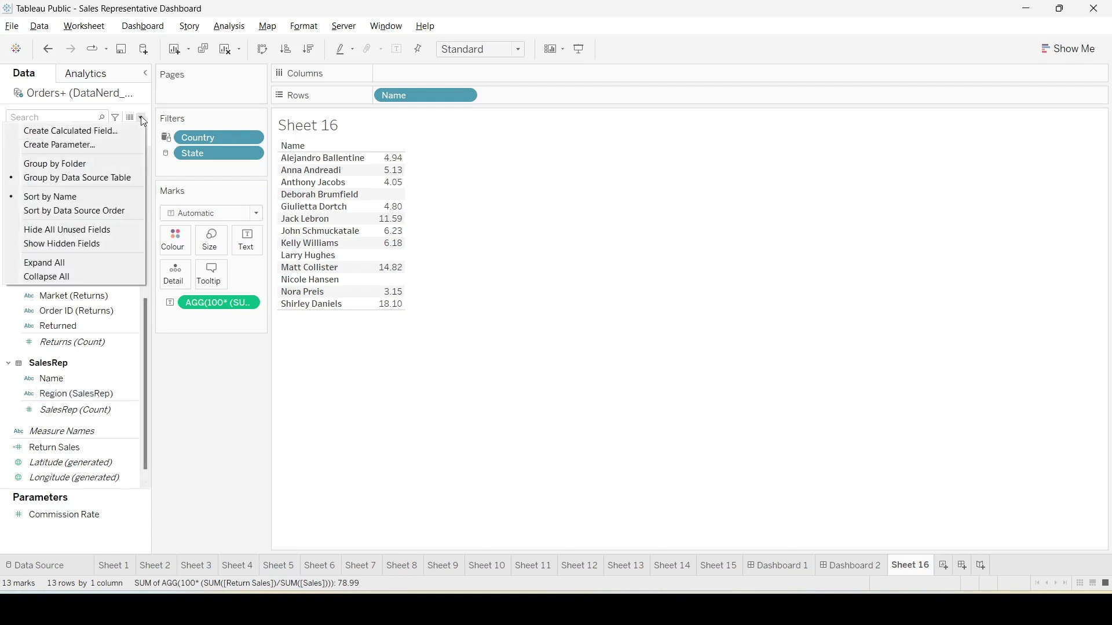
{"action": "left_click", "coordinate": [336, 378]}
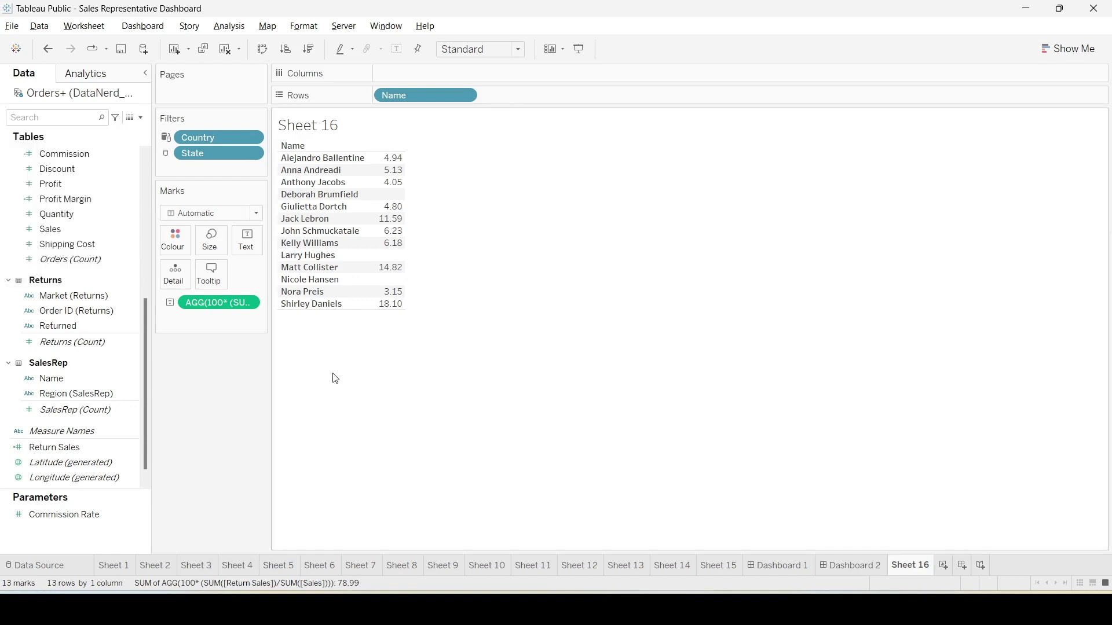